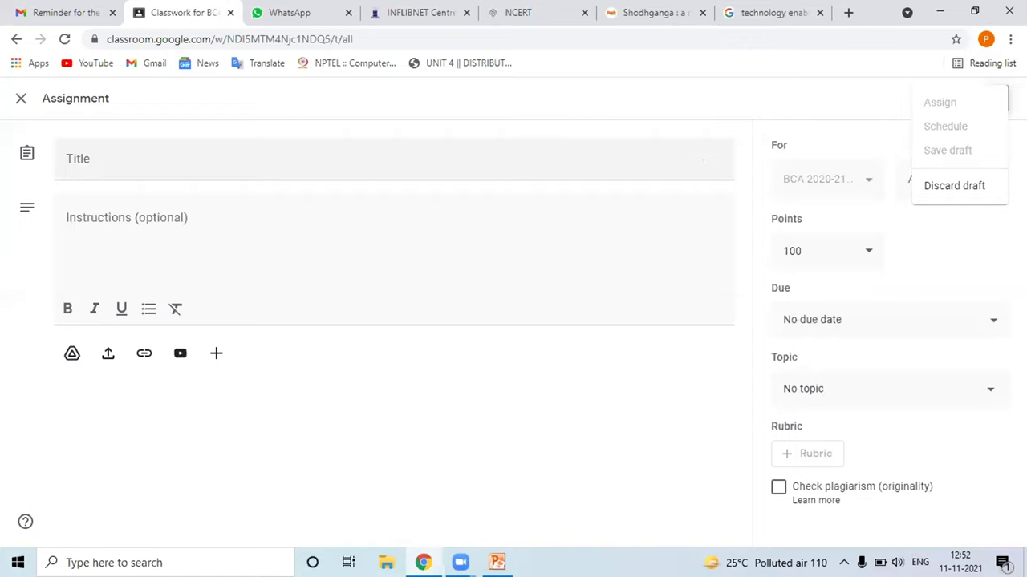
Review the points and due date options of the new assignment, and close the form without assigning anything
{"action": "left_click", "coordinate": [652, 353]}
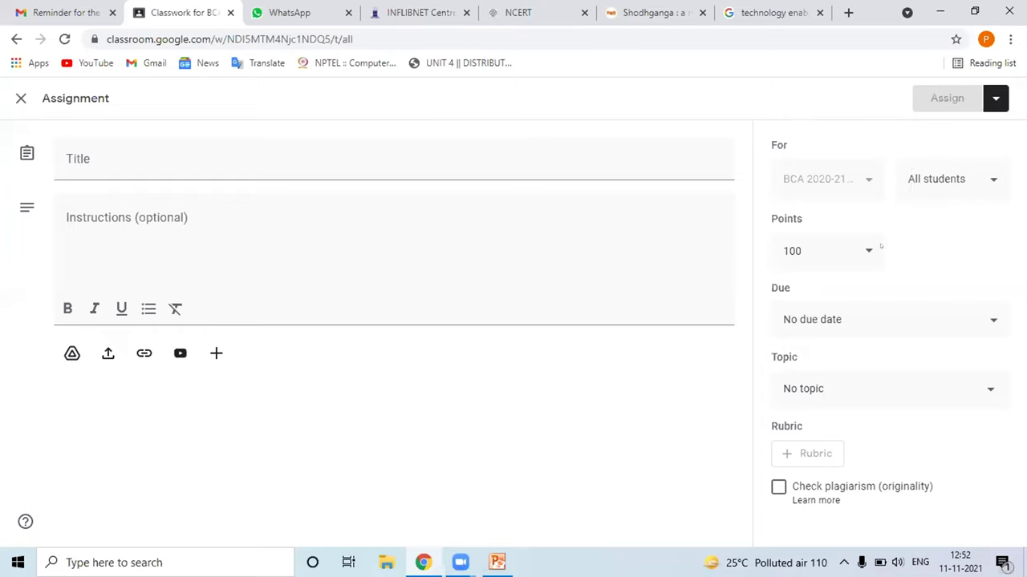
{"action": "left_click", "coordinate": [855, 249]}
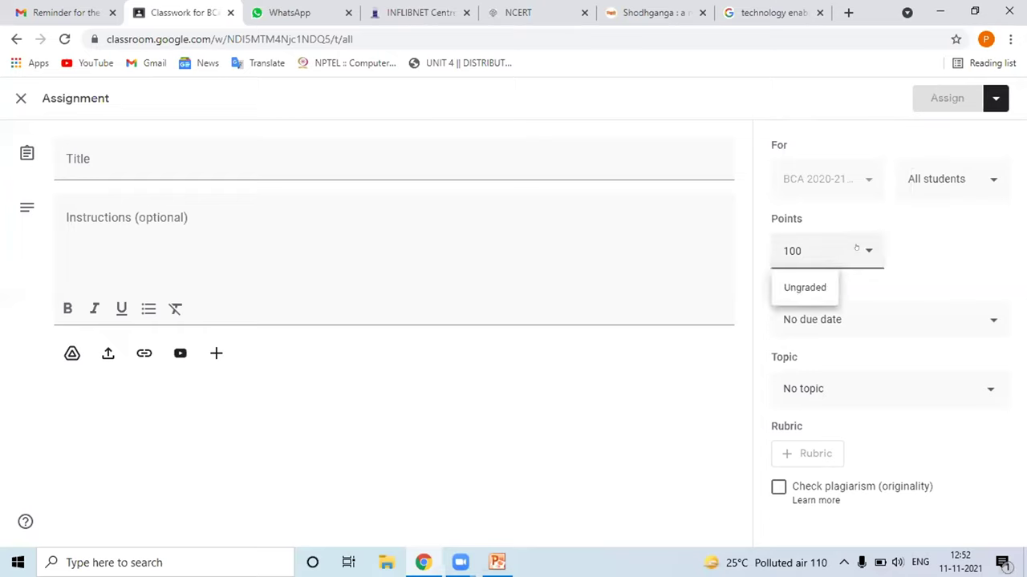
{"action": "left_click", "coordinate": [871, 319]}
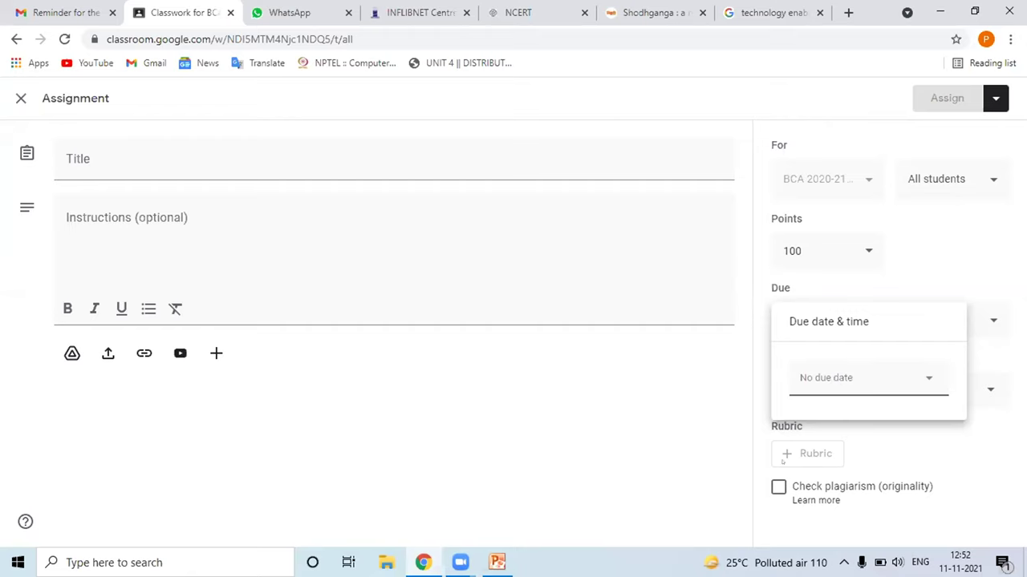
{"action": "left_click", "coordinate": [604, 447]}
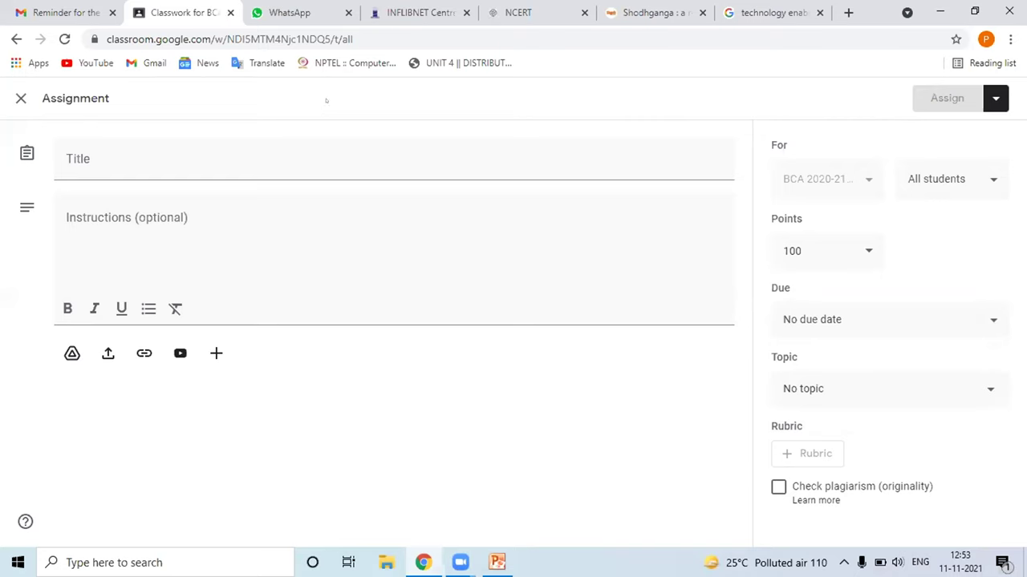
{"action": "left_click", "coordinate": [21, 98]}
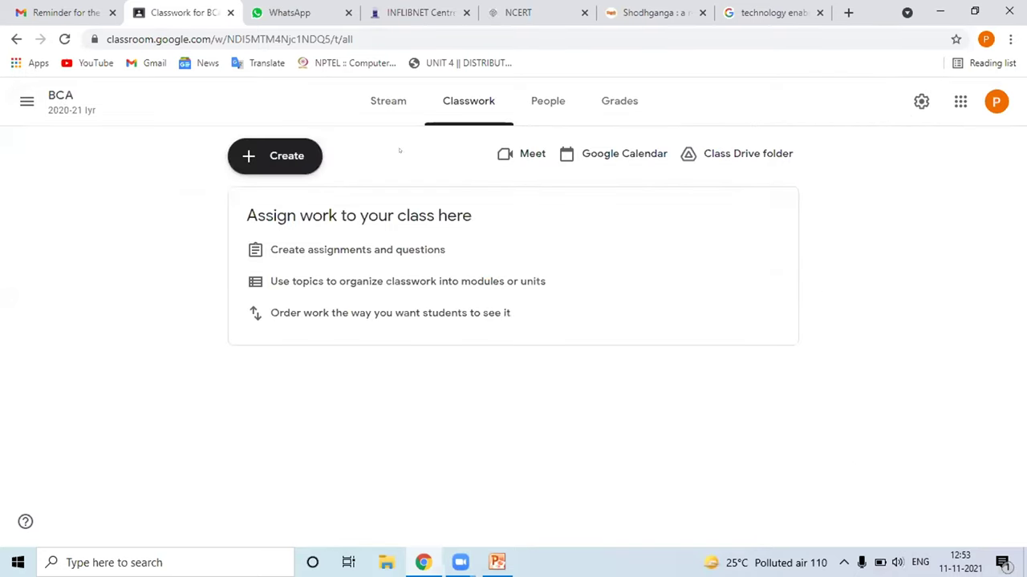
Check the BCA class stream, and preview a new quiz assignment form from the classwork page without assigning it
{"action": "left_click", "coordinate": [377, 98]}
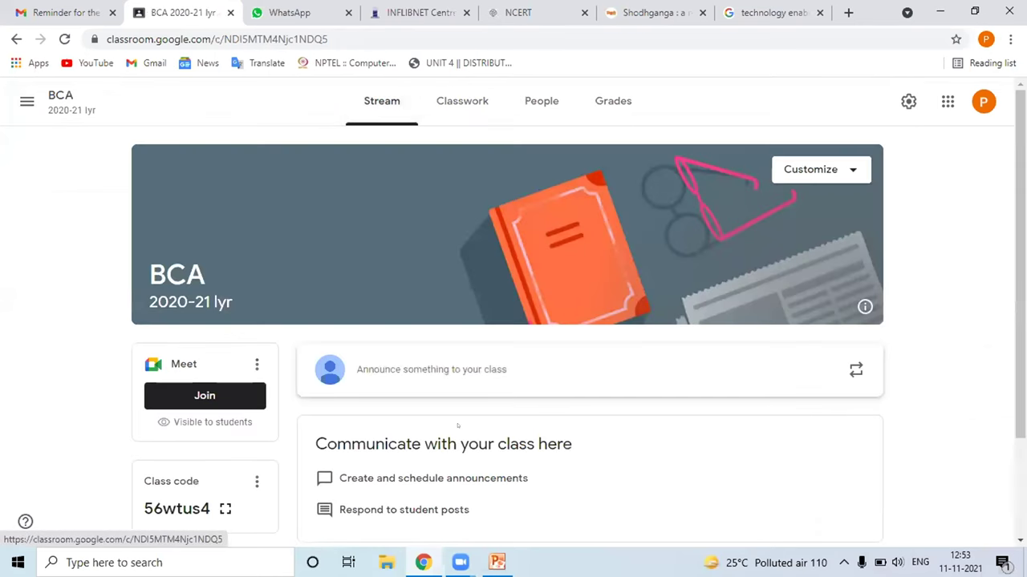
{"action": "left_click", "coordinate": [460, 90]}
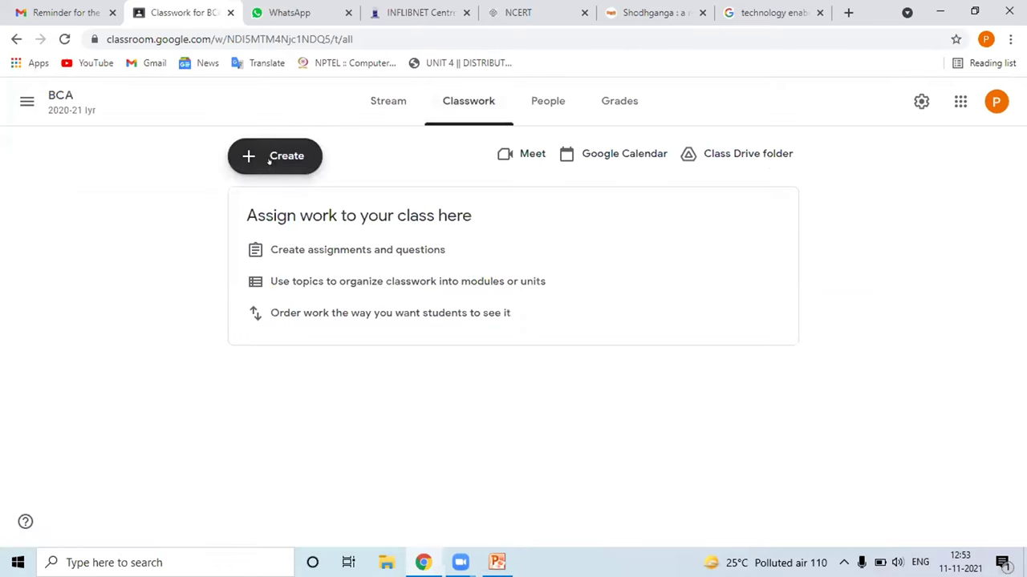
{"action": "left_click", "coordinate": [270, 158]}
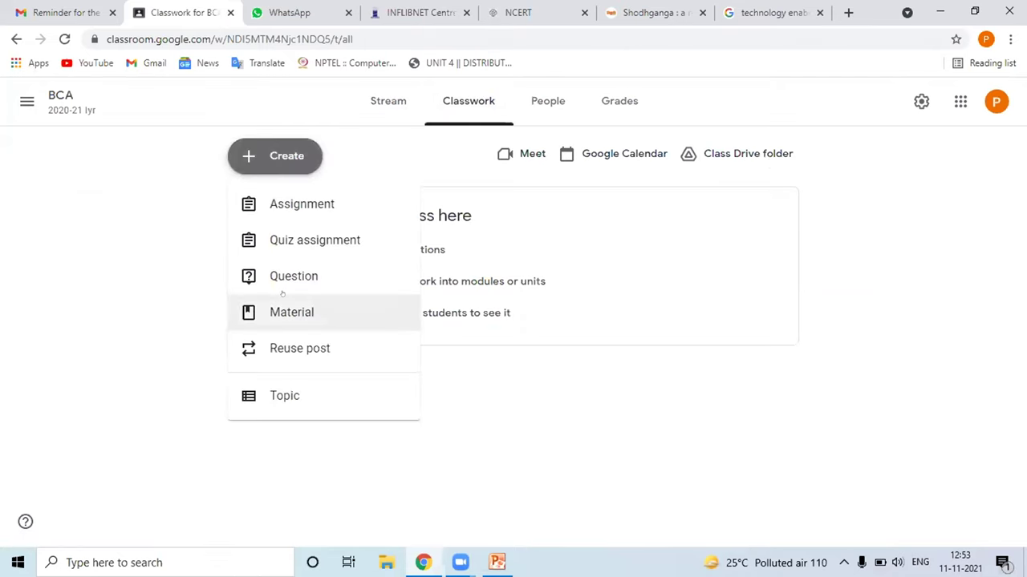
{"action": "left_click", "coordinate": [290, 242]}
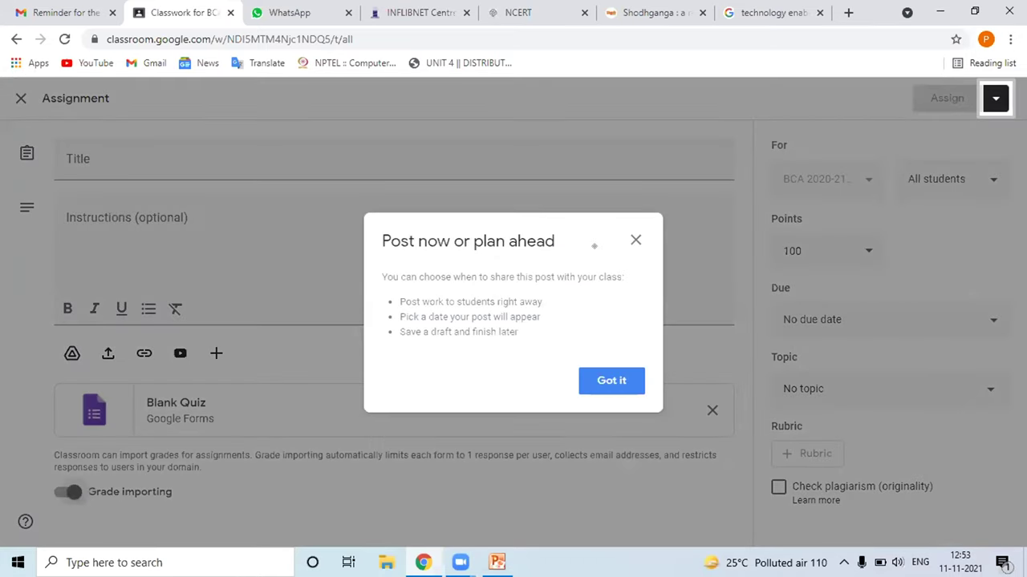
{"action": "left_click", "coordinate": [634, 242]}
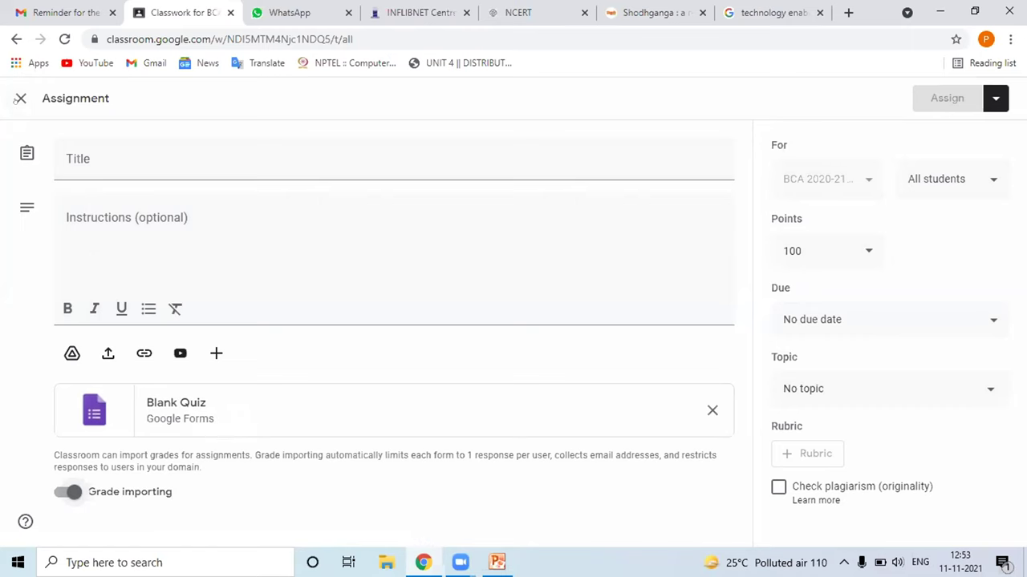
{"action": "left_click", "coordinate": [20, 98]}
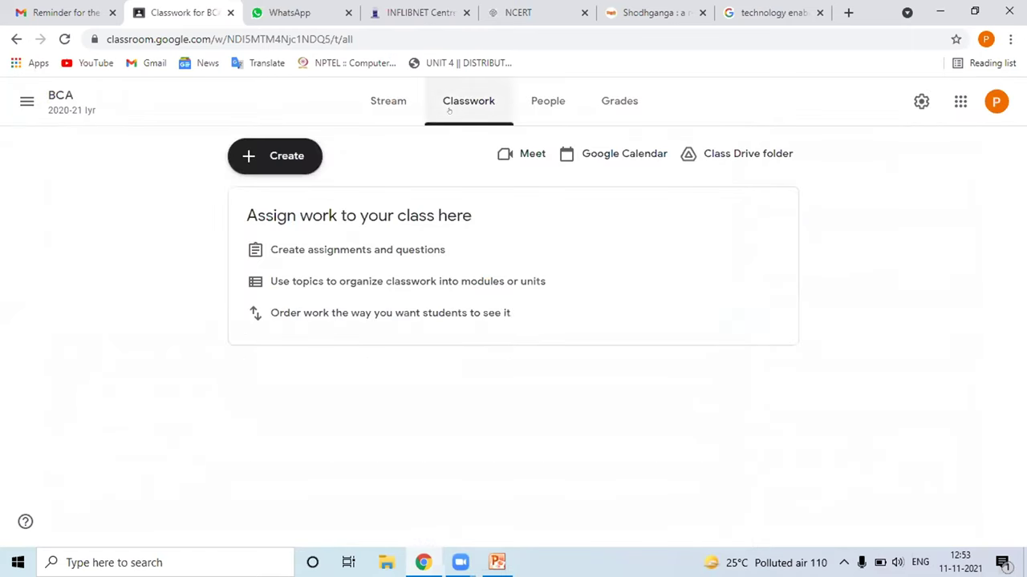
Create a new classwork material for the BCA class titled "Unit - 1"
{"action": "left_click", "coordinate": [280, 157]}
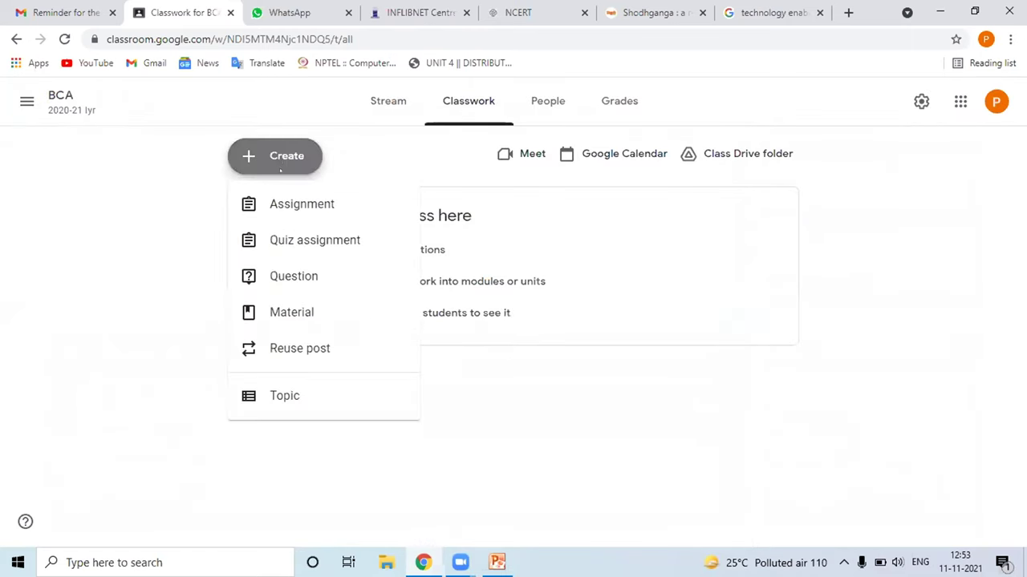
{"action": "left_click", "coordinate": [281, 310]}
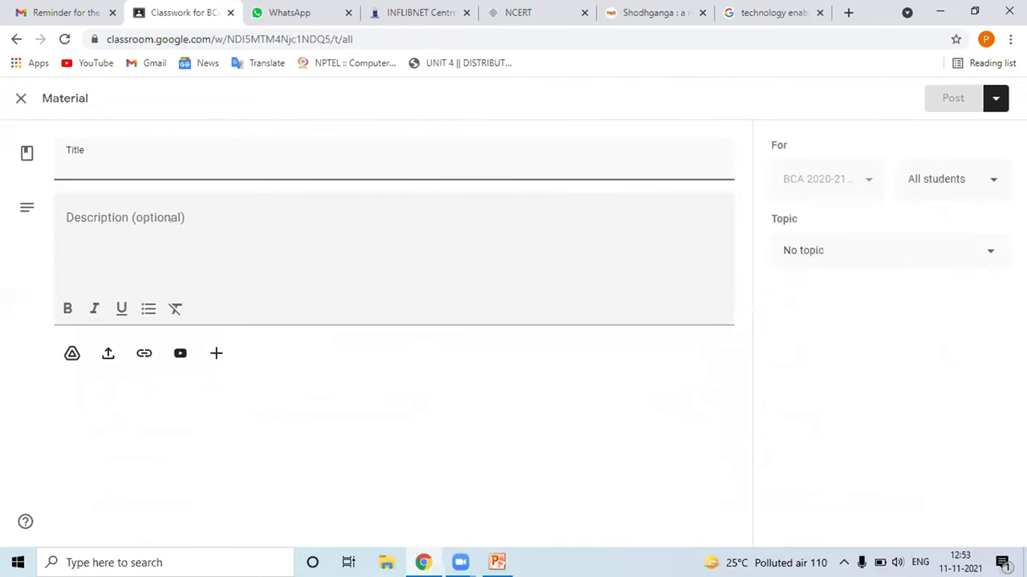
{"action": "type", "text": "Unit "}
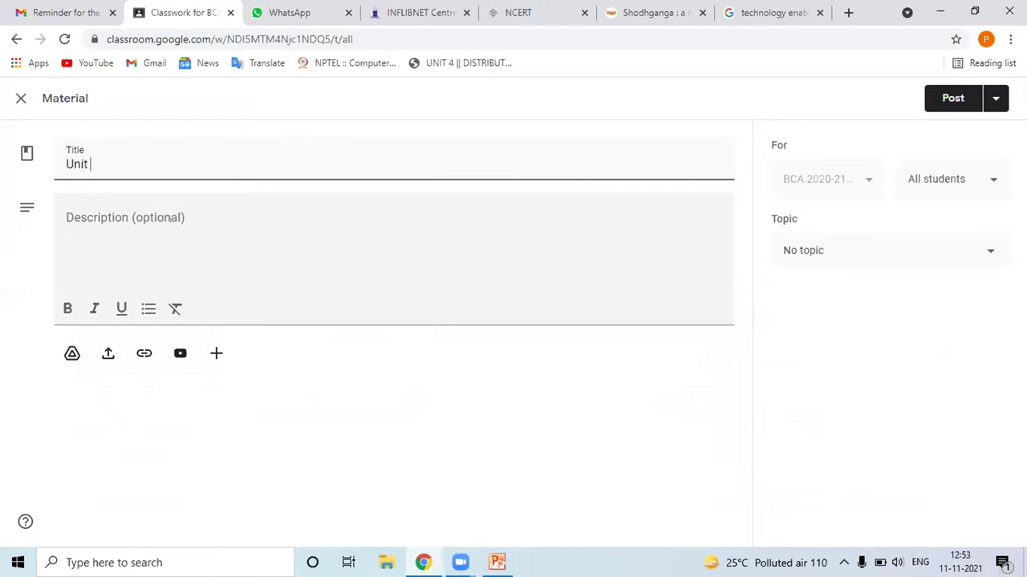
{"action": "type", "text": "- 1"}
Upload the Word file Go Green from the Documents folder as the material's attachment
{"action": "left_click", "coordinate": [108, 352]}
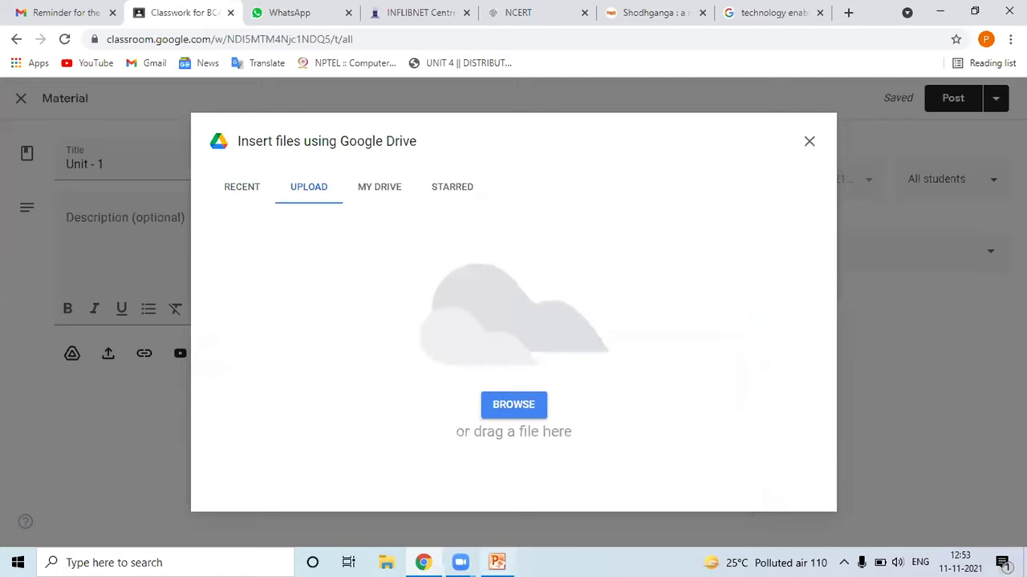
{"action": "left_click", "coordinate": [507, 408]}
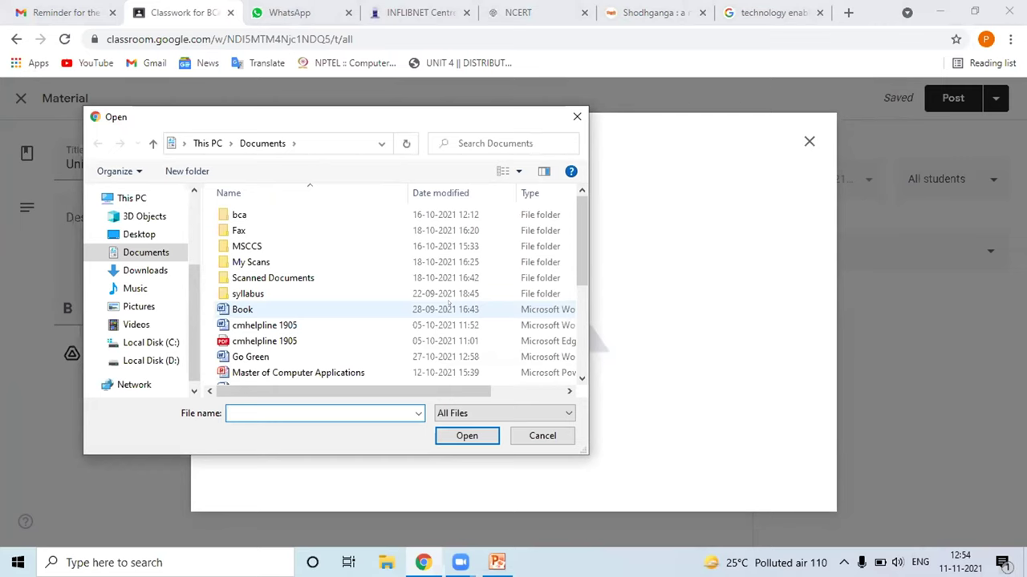
{"action": "left_click", "coordinate": [254, 356]}
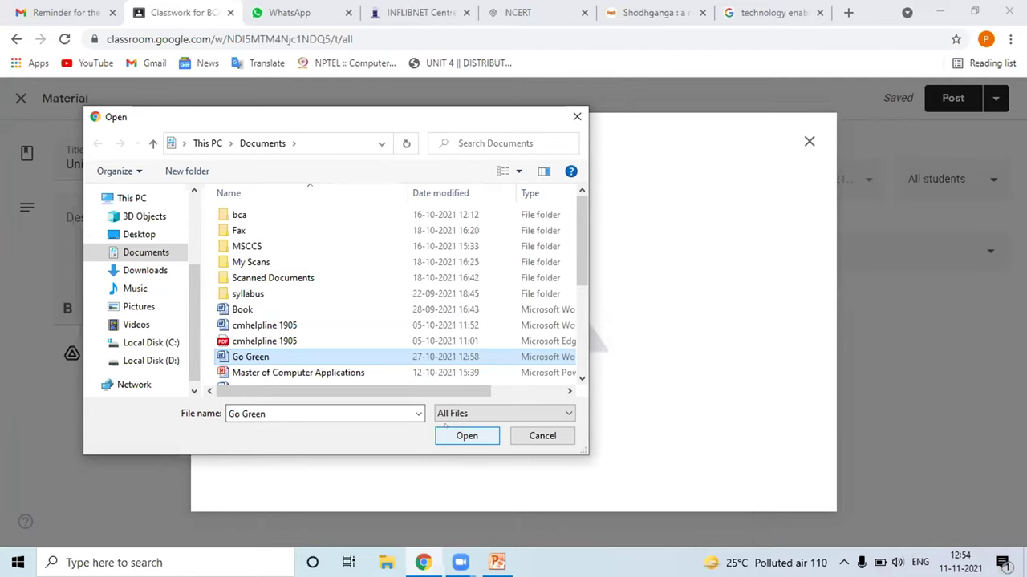
{"action": "left_click", "coordinate": [448, 437]}
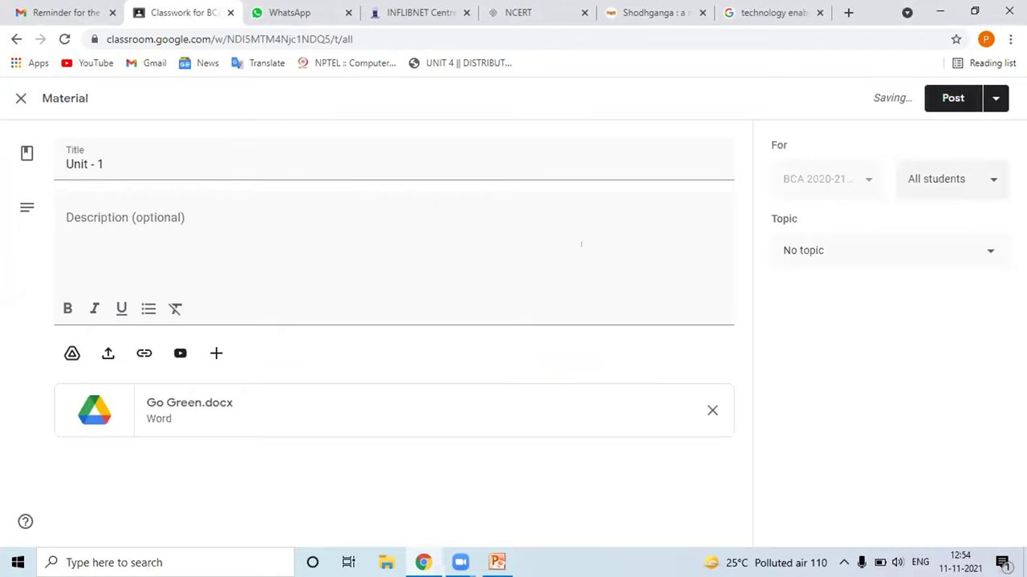
Assign the material to a new topic named "Go Green" and post it to the class
{"action": "left_click", "coordinate": [833, 249]}
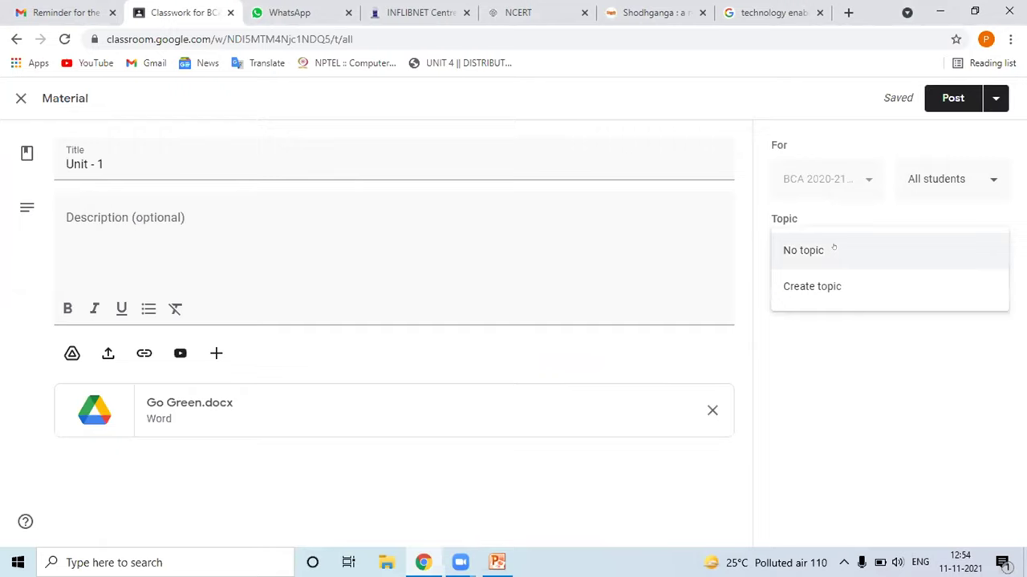
{"action": "left_click", "coordinate": [833, 249]}
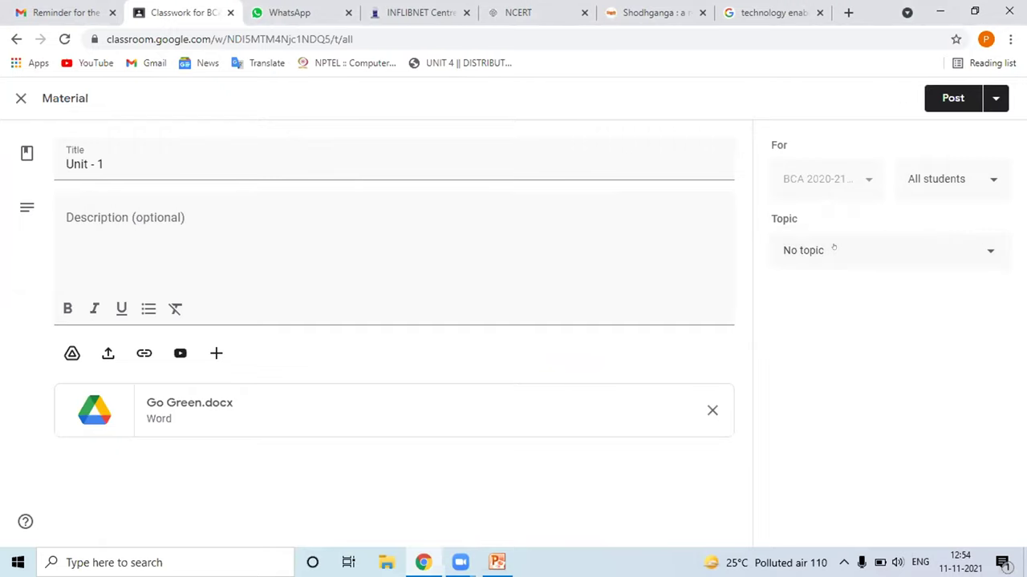
{"action": "left_click", "coordinate": [821, 248]}
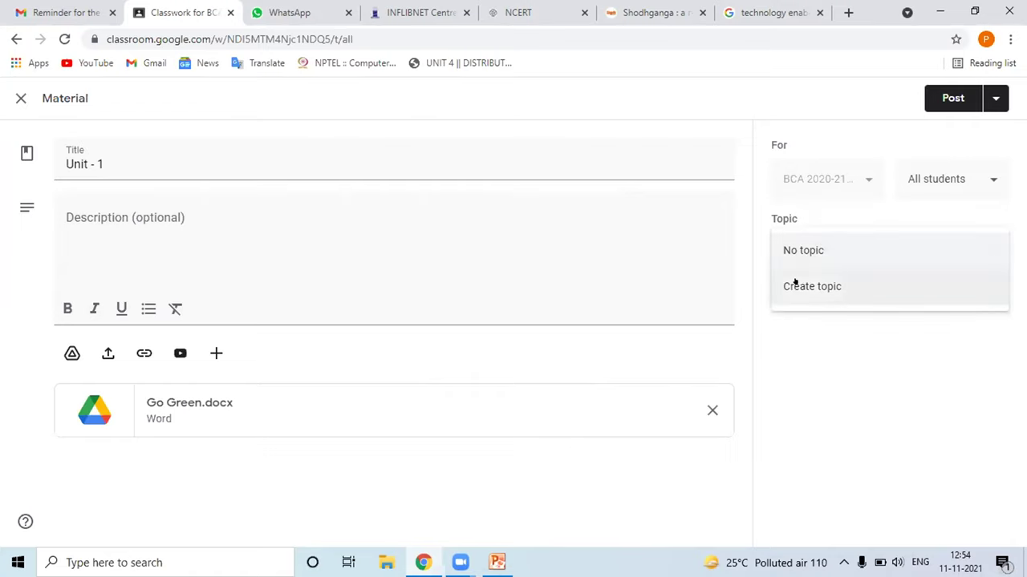
{"action": "left_click", "coordinate": [795, 284]}
{"action": "type", "text": "Go "}
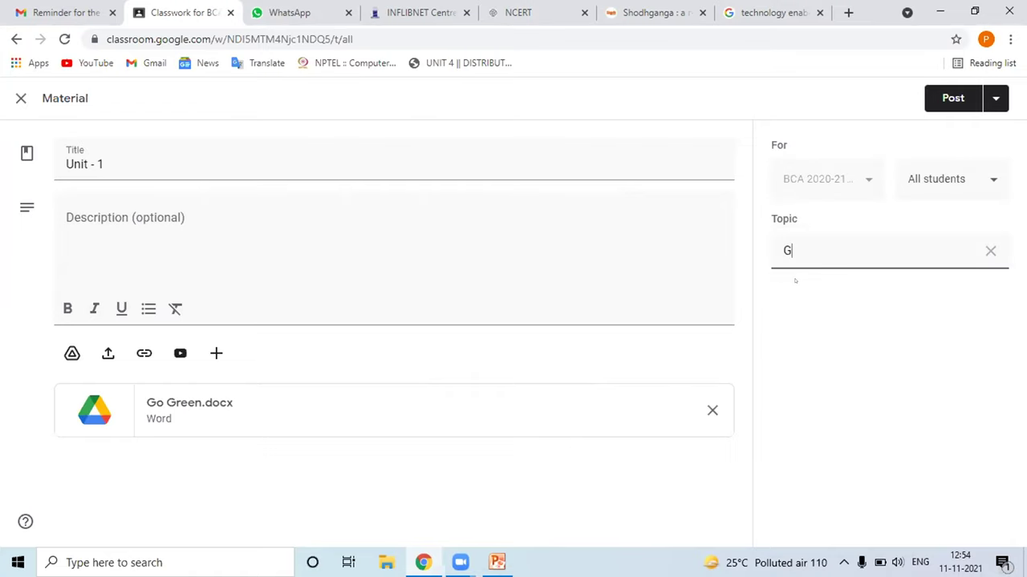
{"action": "type", "text": "Green"}
{"action": "left_click", "coordinate": [951, 95]}
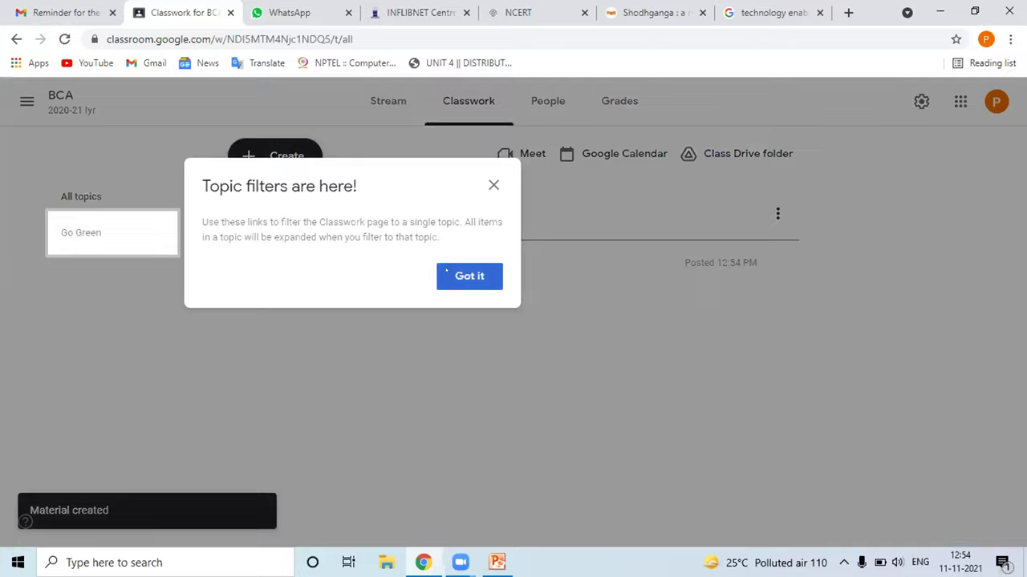
{"action": "left_click", "coordinate": [446, 273]}
Open the posted Unit - 1 material from the class stream to view its details
{"action": "left_click", "coordinate": [380, 100]}
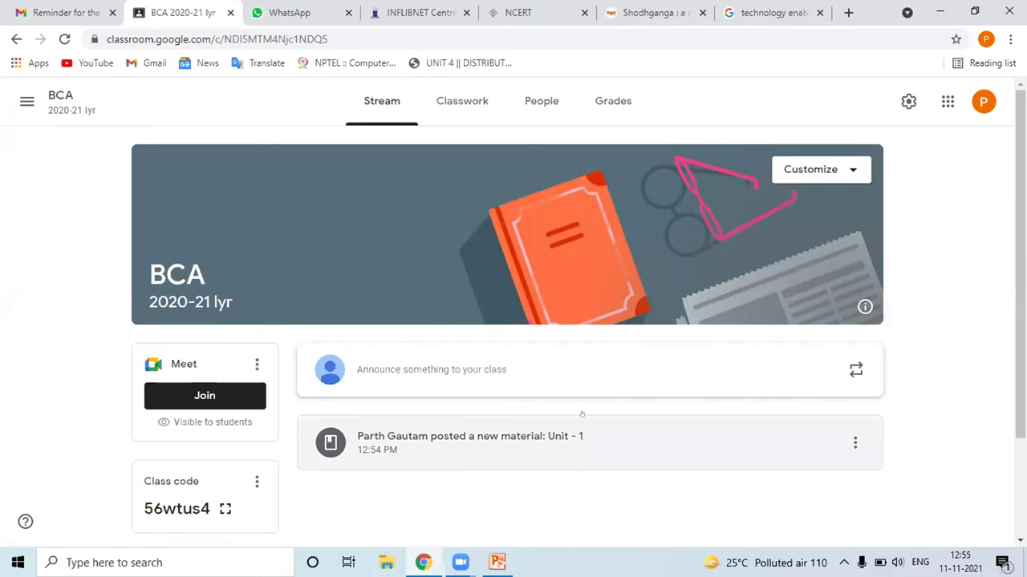
{"action": "double_click", "coordinate": [531, 436]}
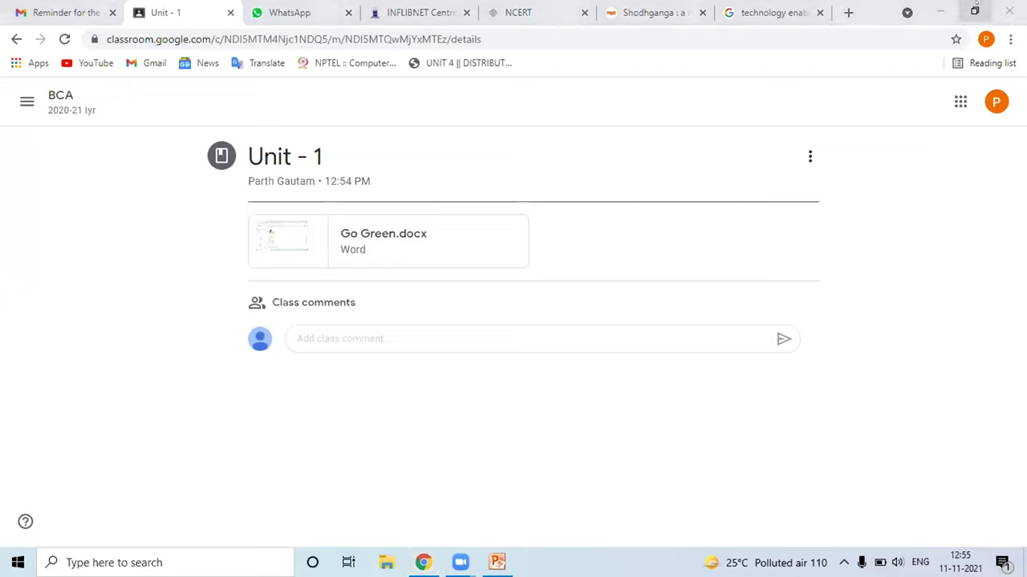
Switch to the PowerPoint presentation "Recent Trends & Technology in ICT for Technology"
{"action": "key", "text": "alt+Tab"}
{"action": "key", "text": "alt+Tab"}
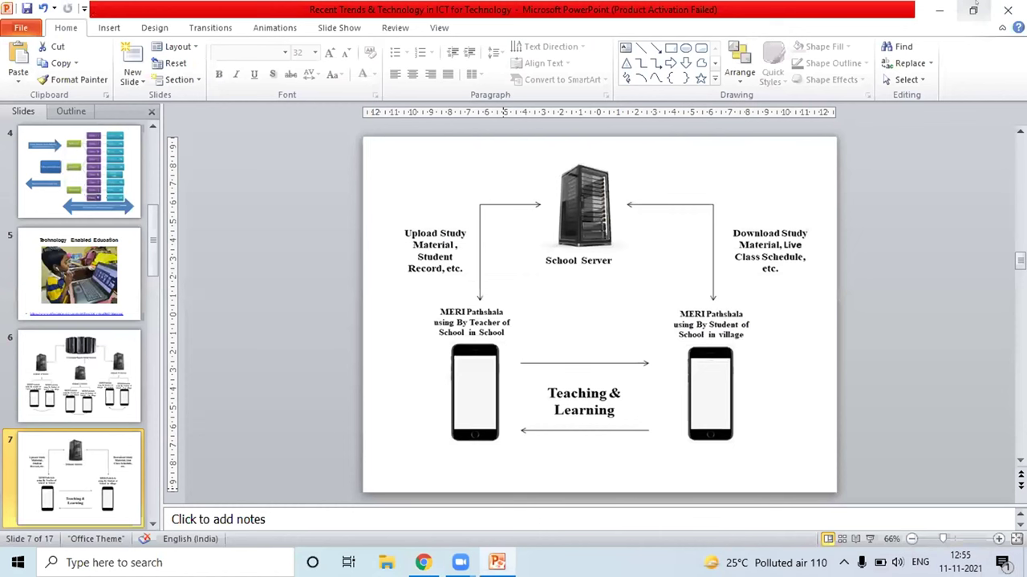